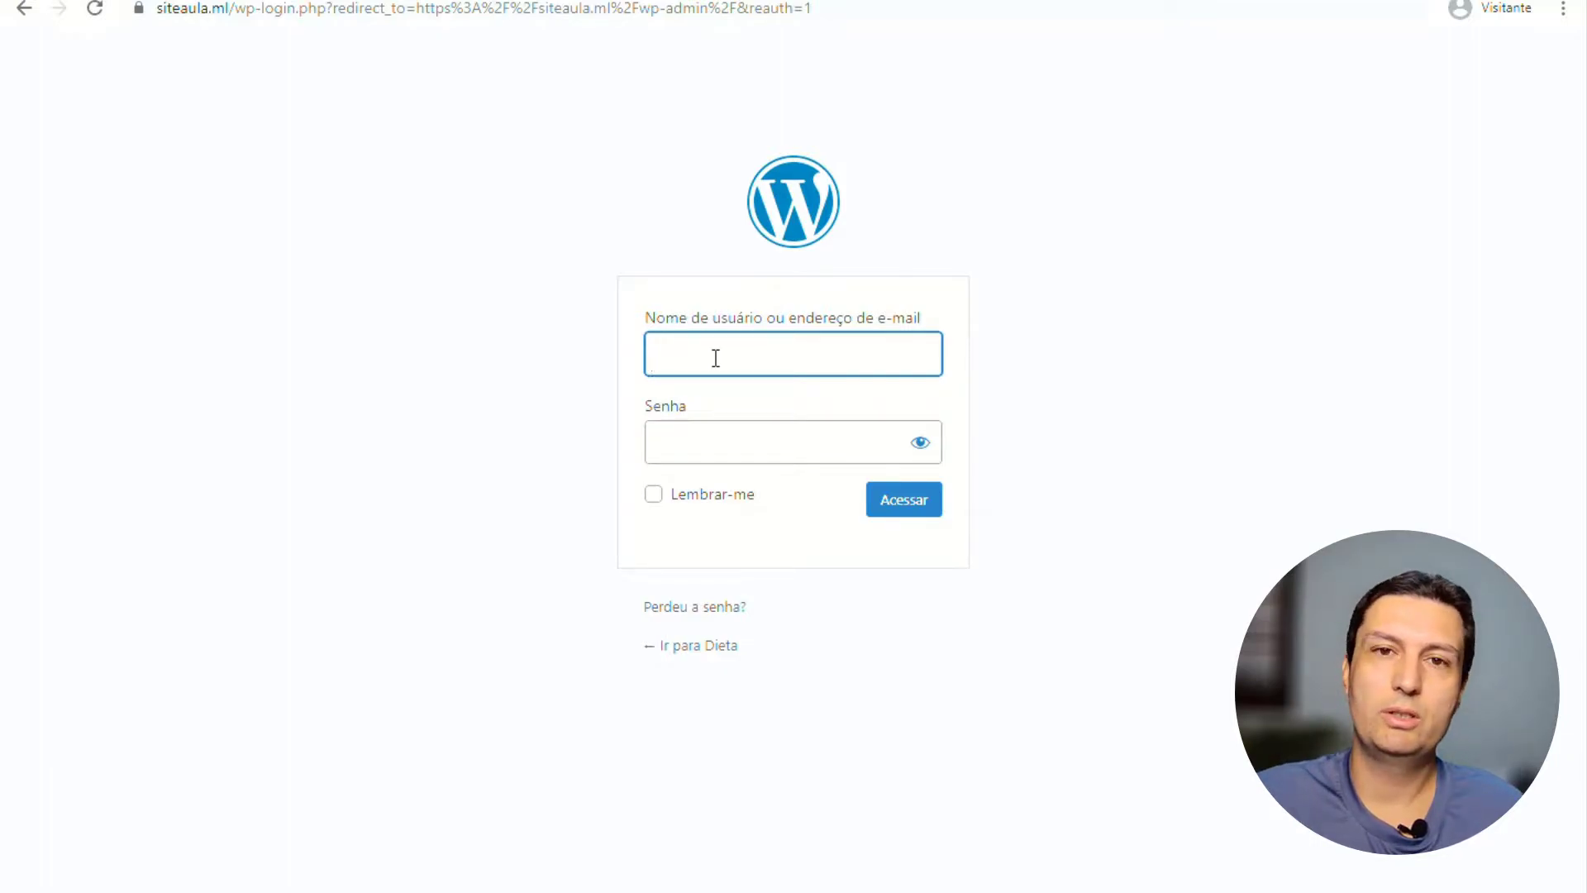
Log in to wp-admin with the administrator username and password to reach the dashboard.
text(admin)
key(Tab)
text(•••••••••)
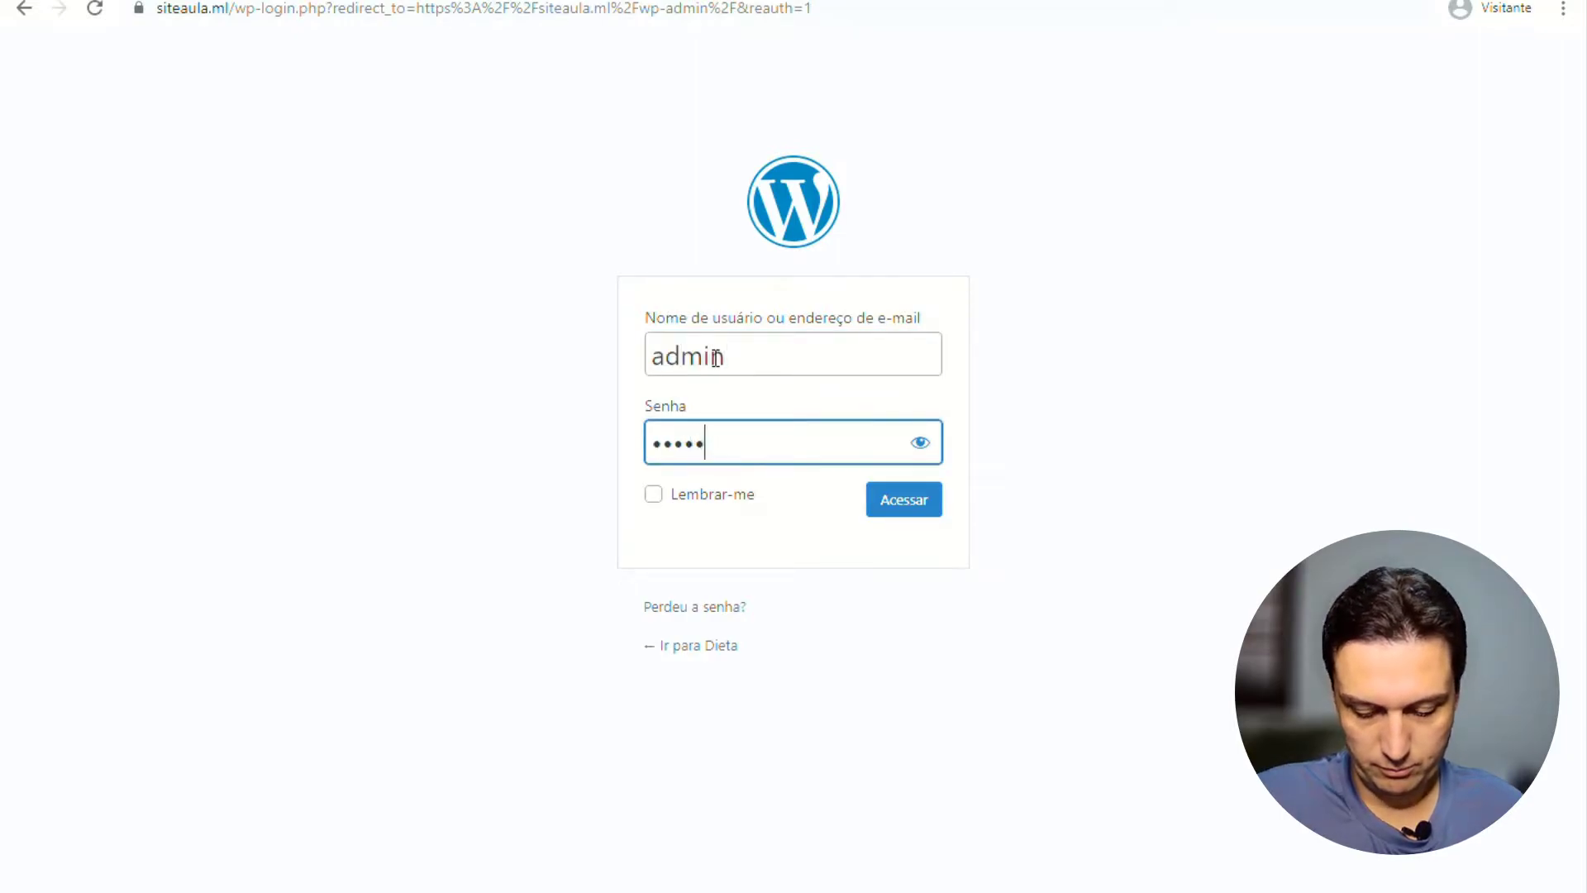
text(•)
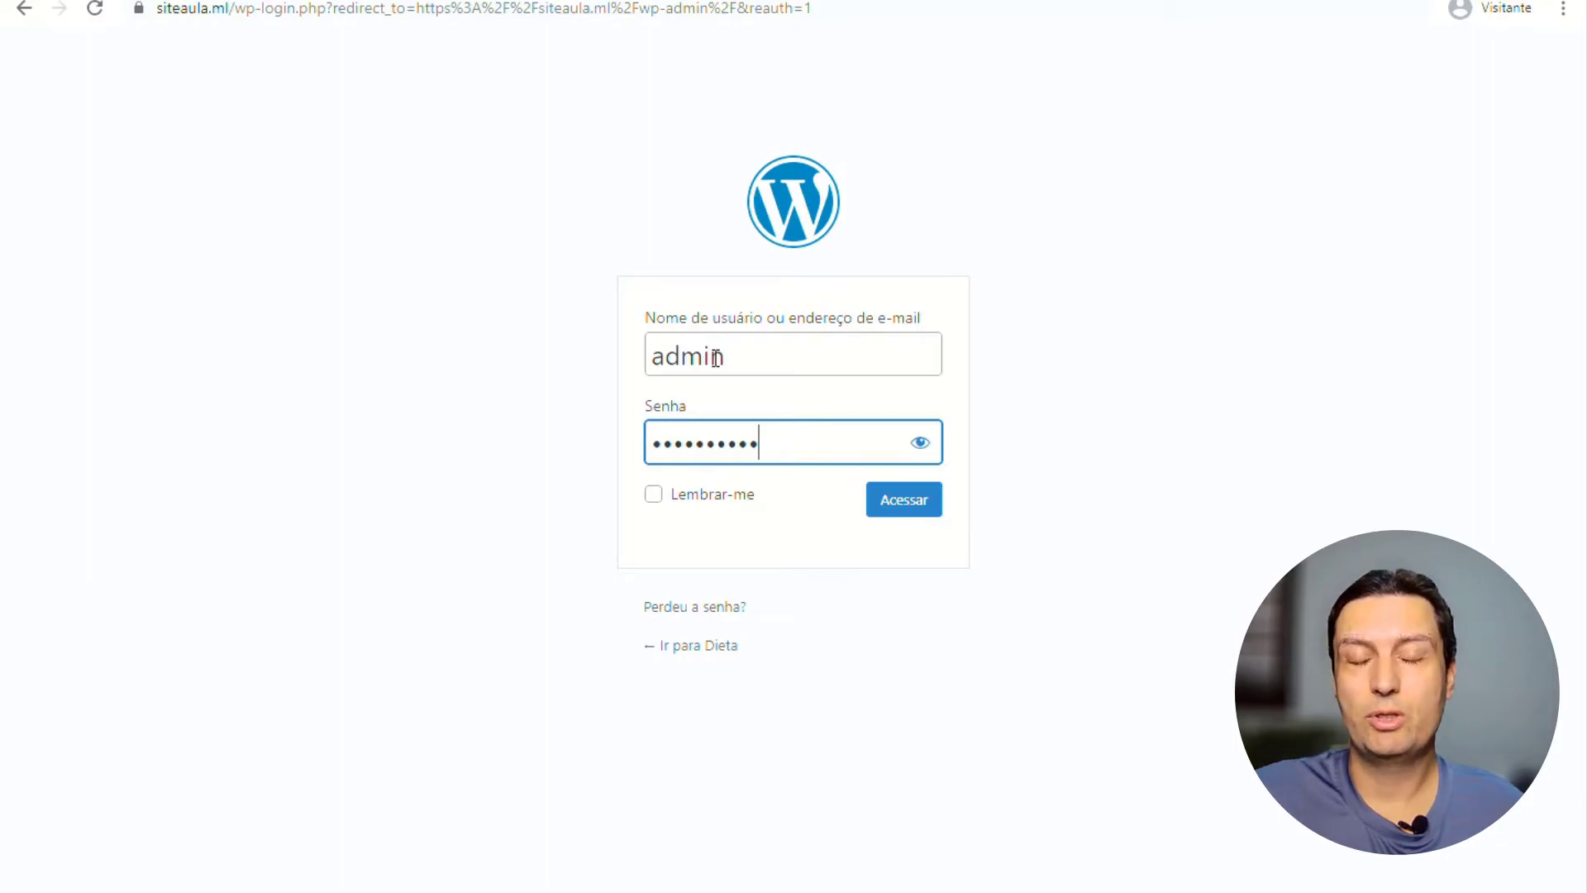
key(Return)
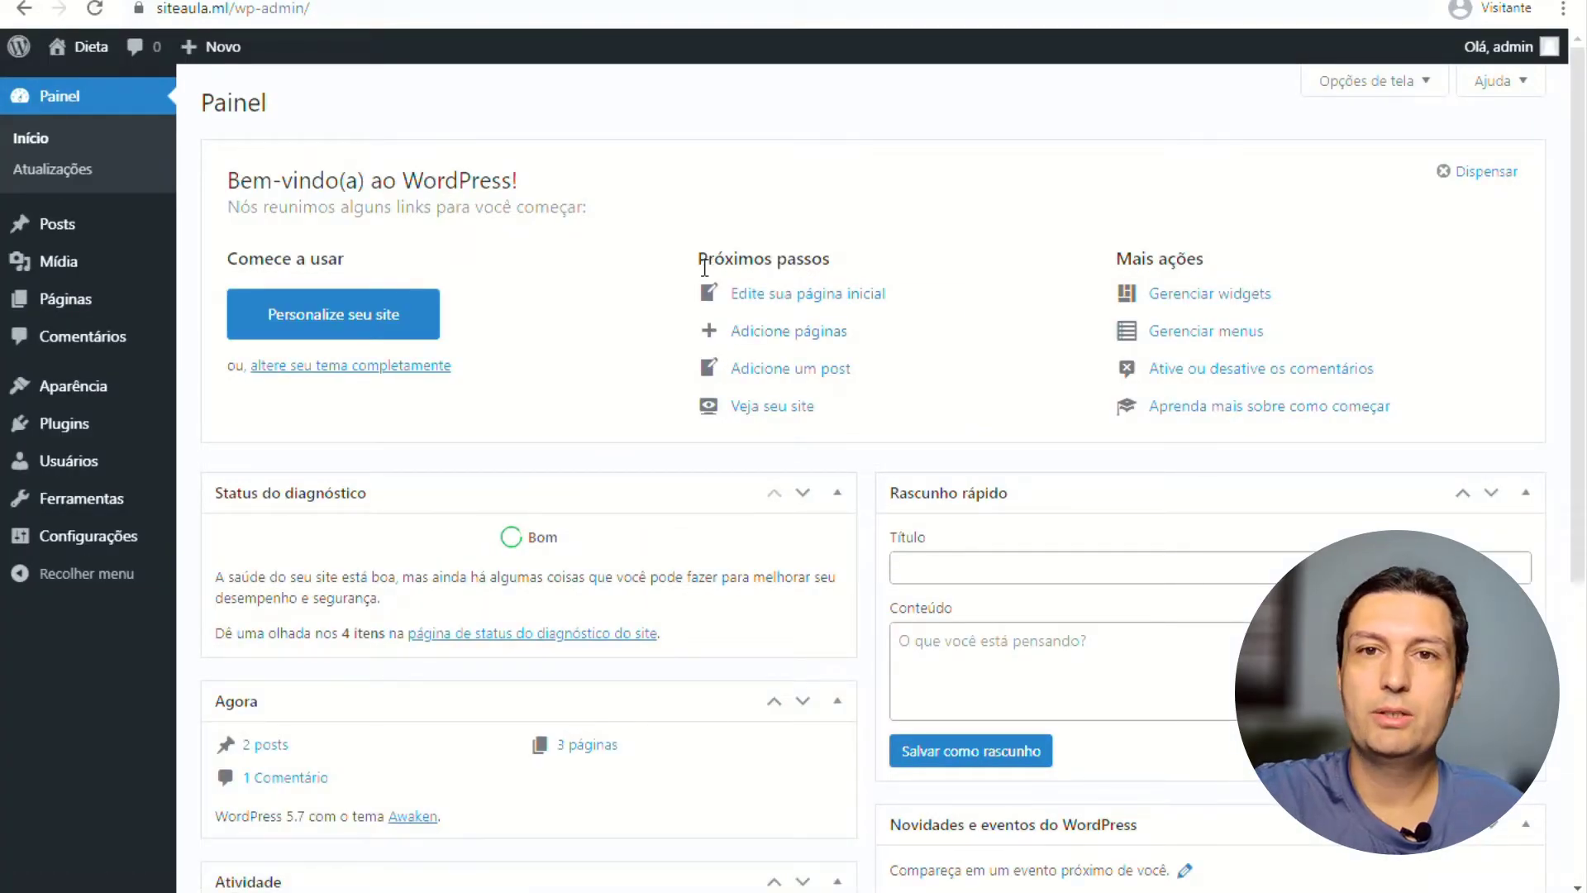
Search the plugin directory under Plugins > Adicionar novo for 'login' to find WPS Hide Login.
click(83, 434)
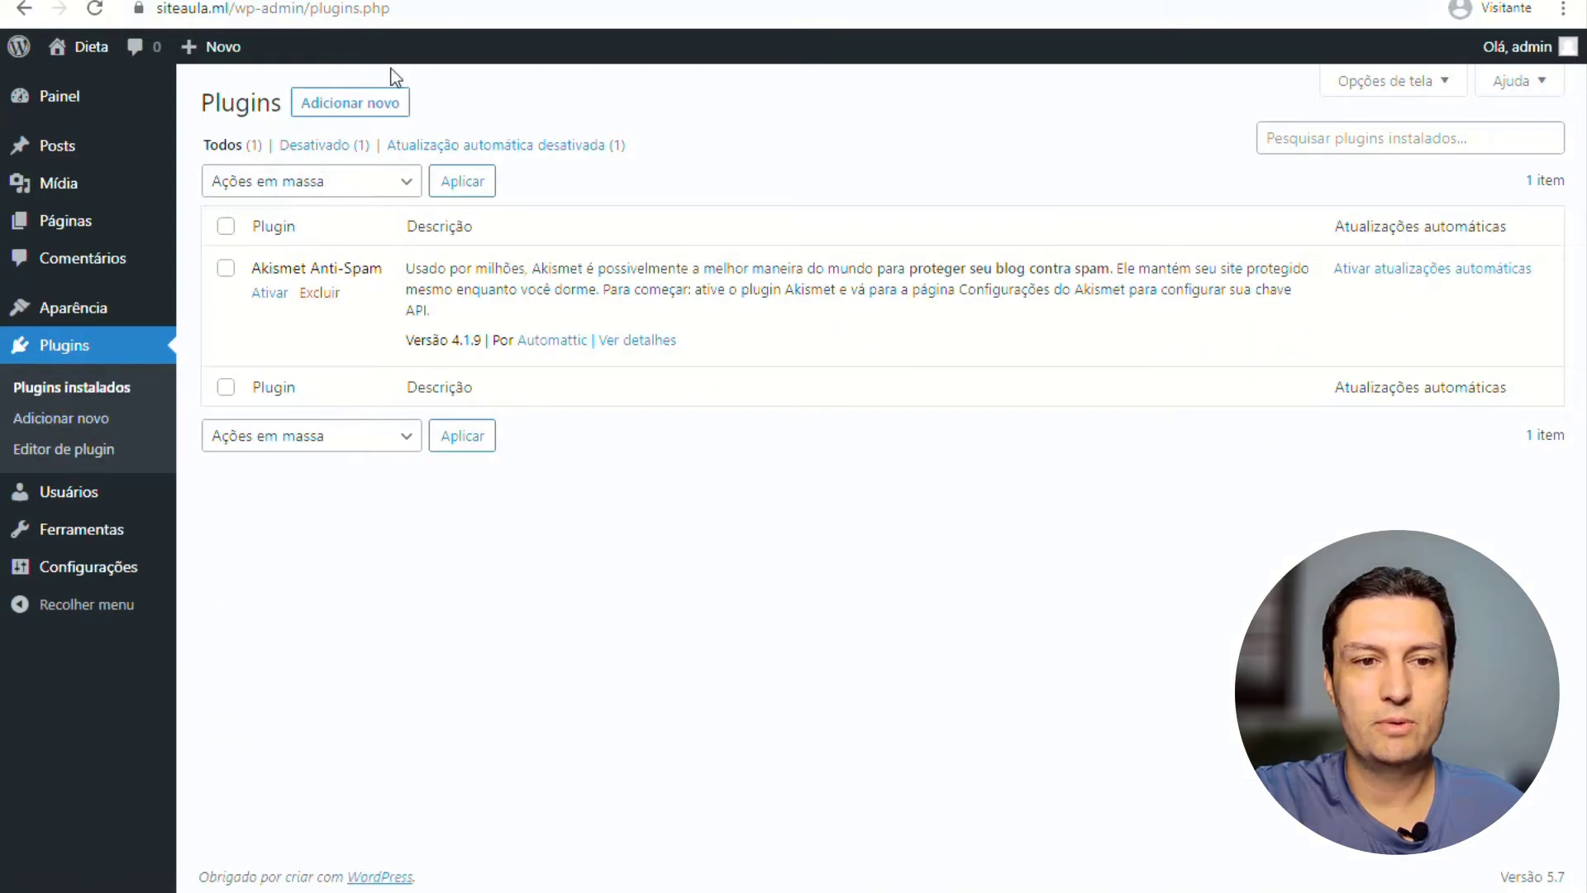
click(385, 104)
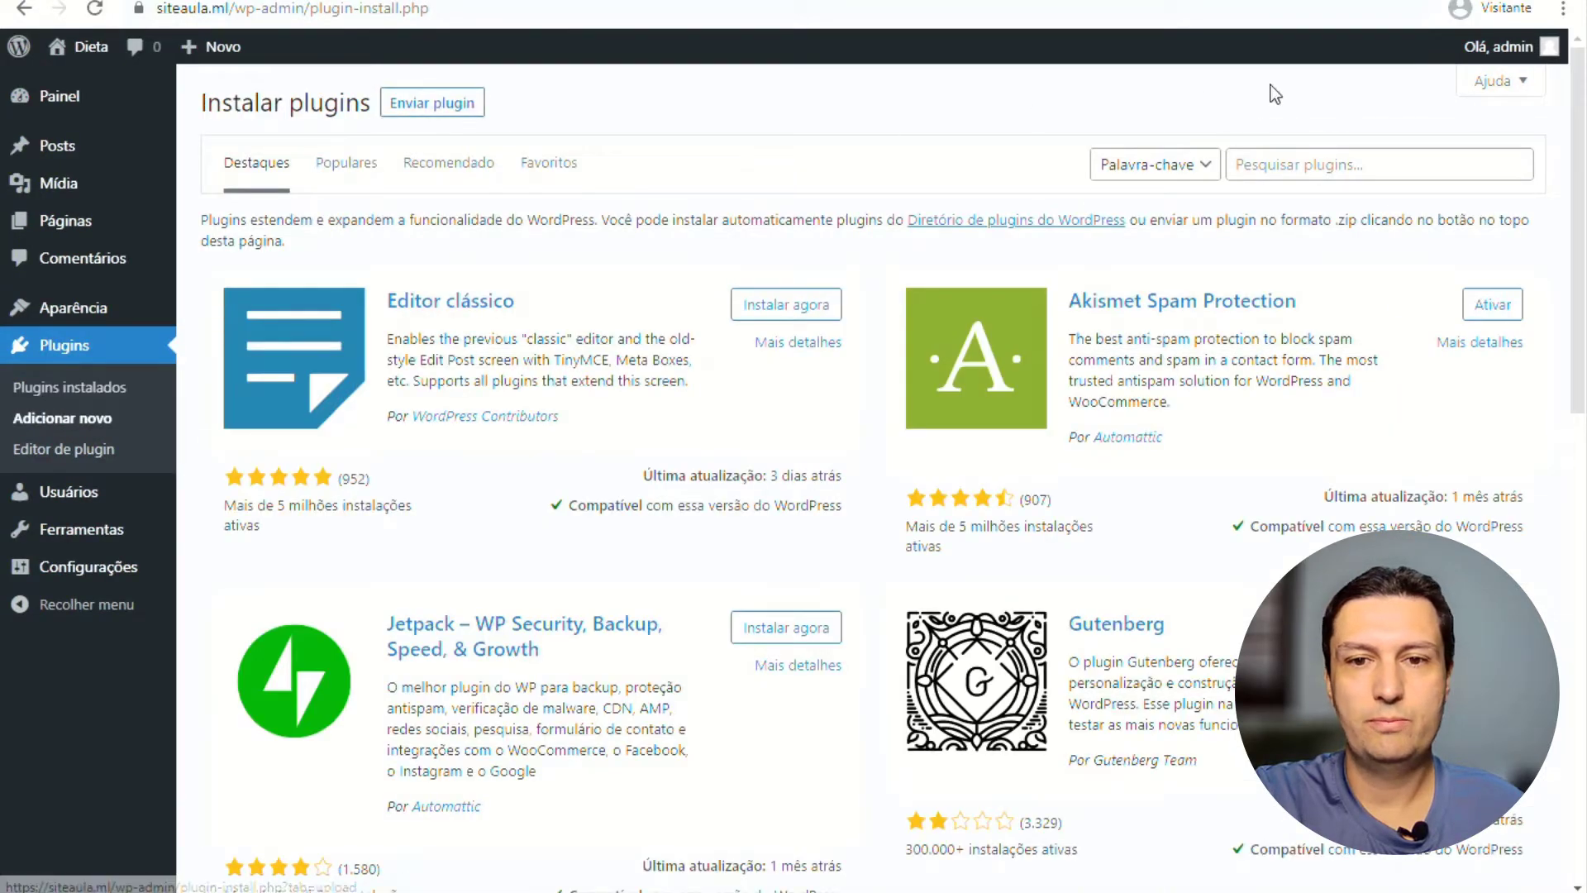
click(1304, 168)
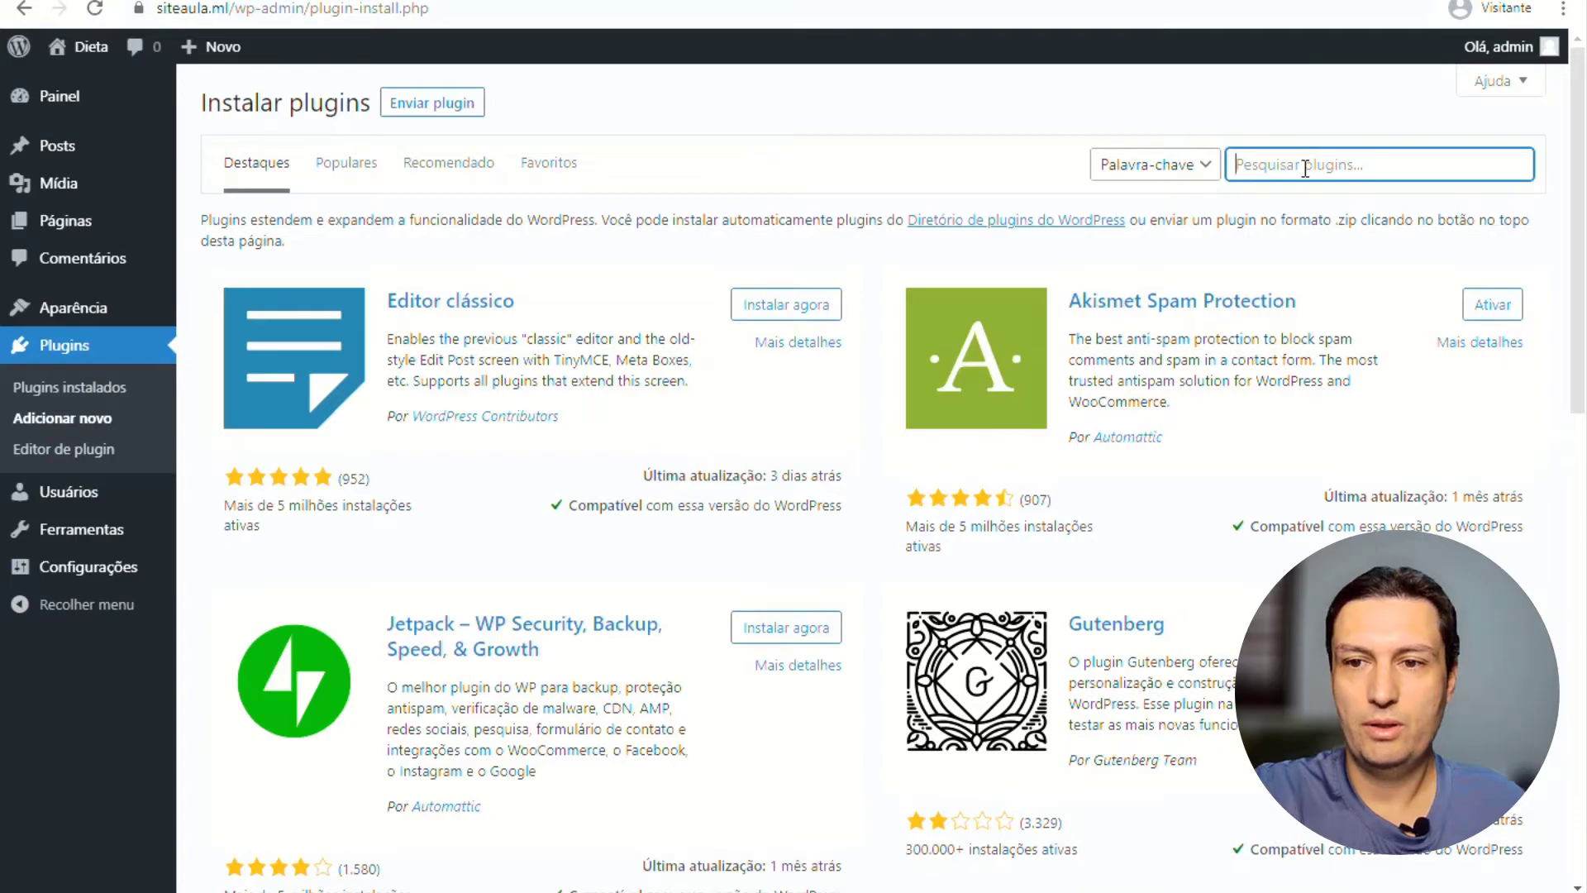
text(login)
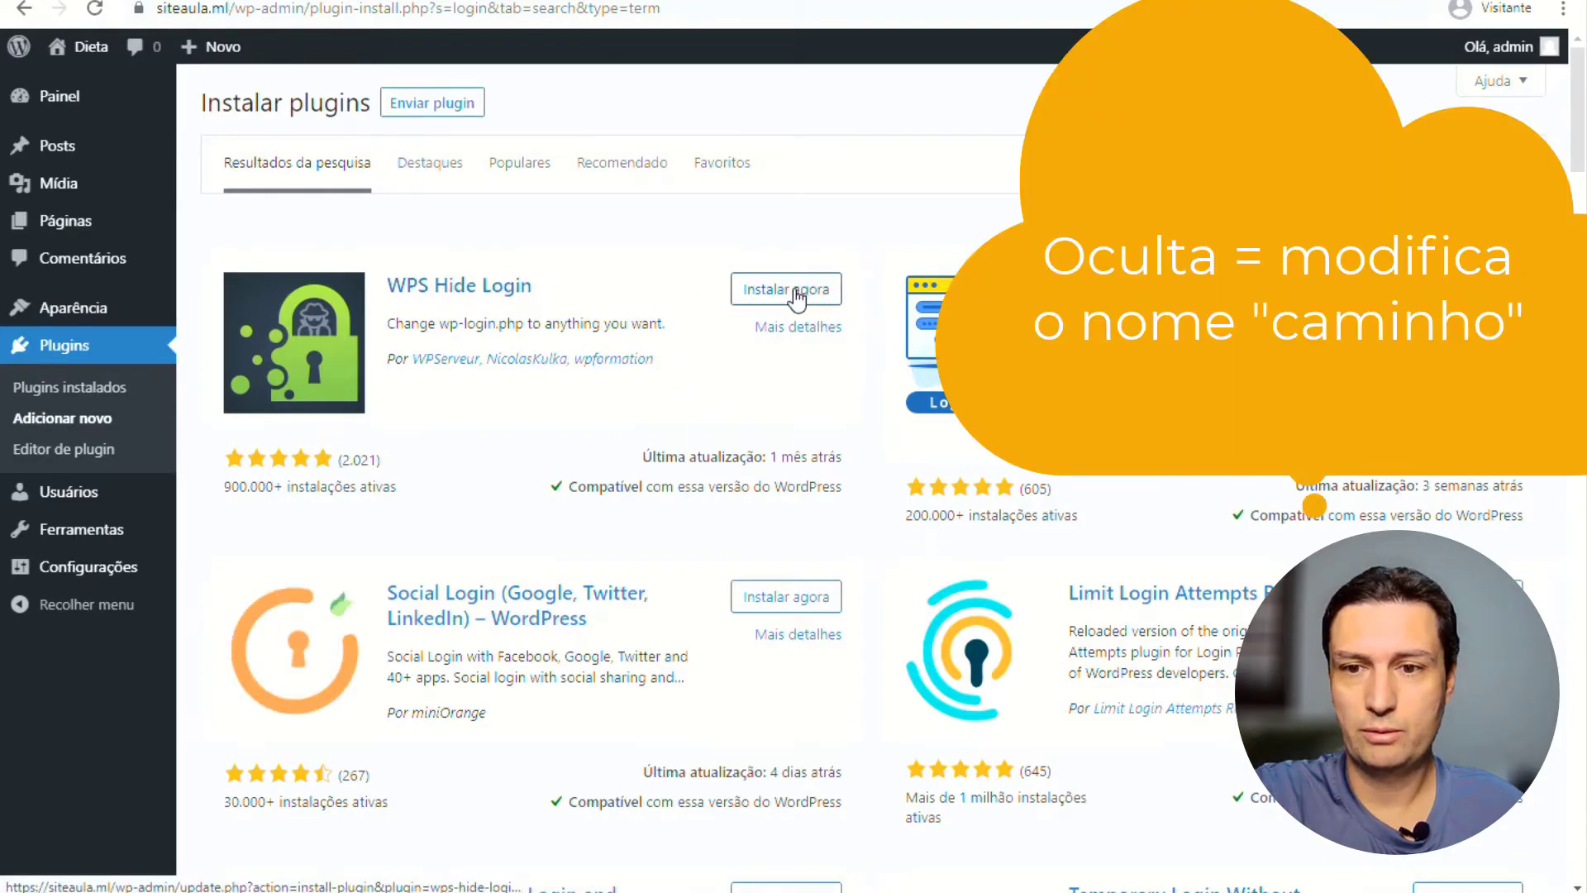
Install and activate WPS Hide Login from the 'login' search results.
click(796, 294)
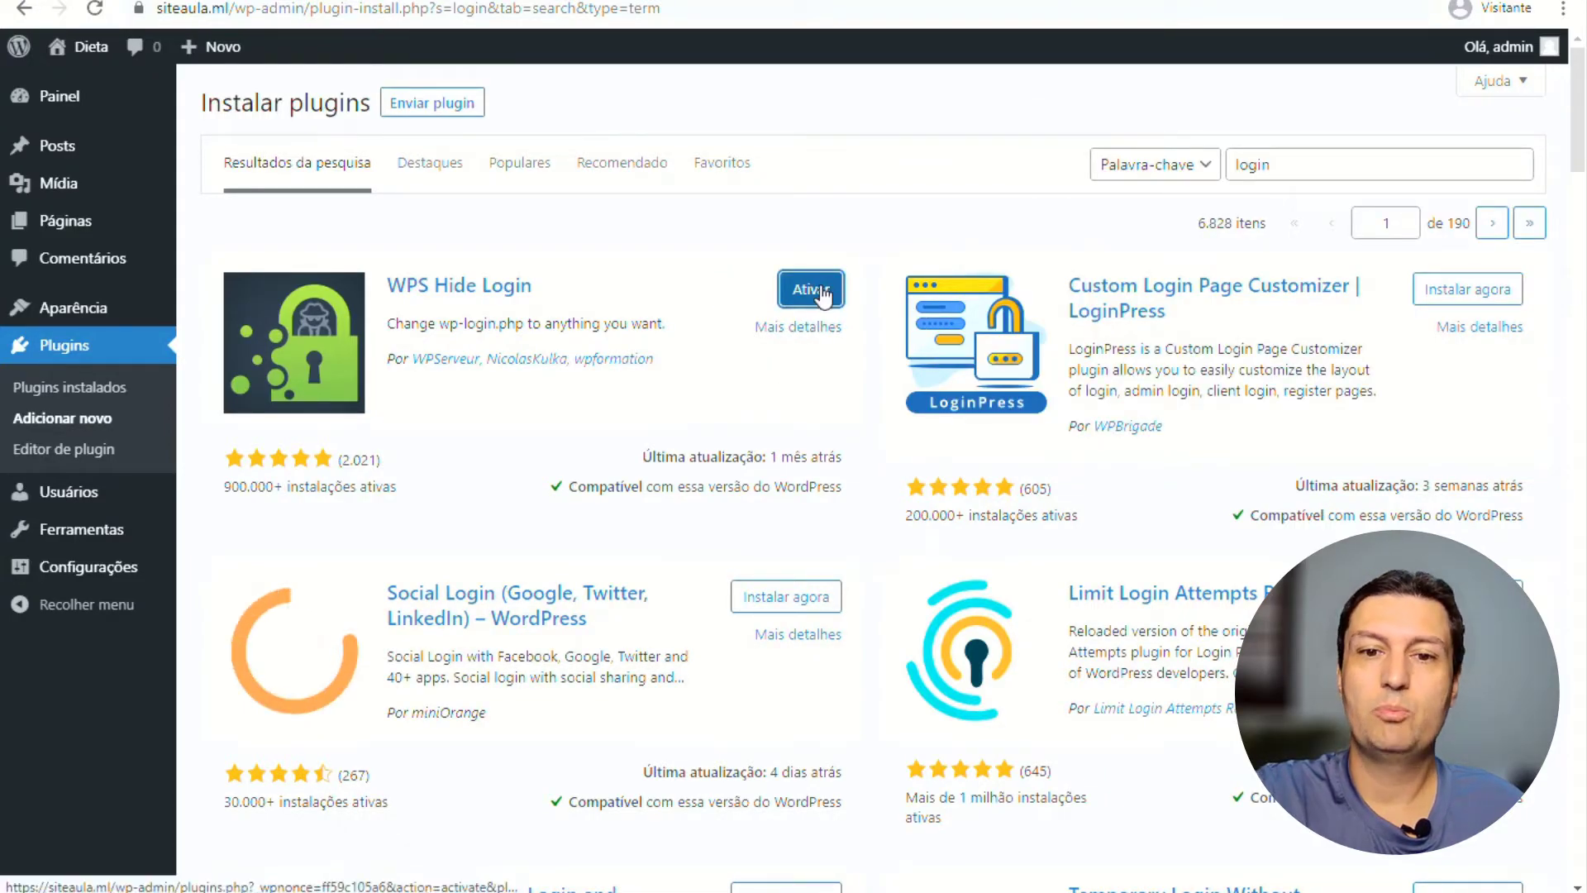
click(825, 289)
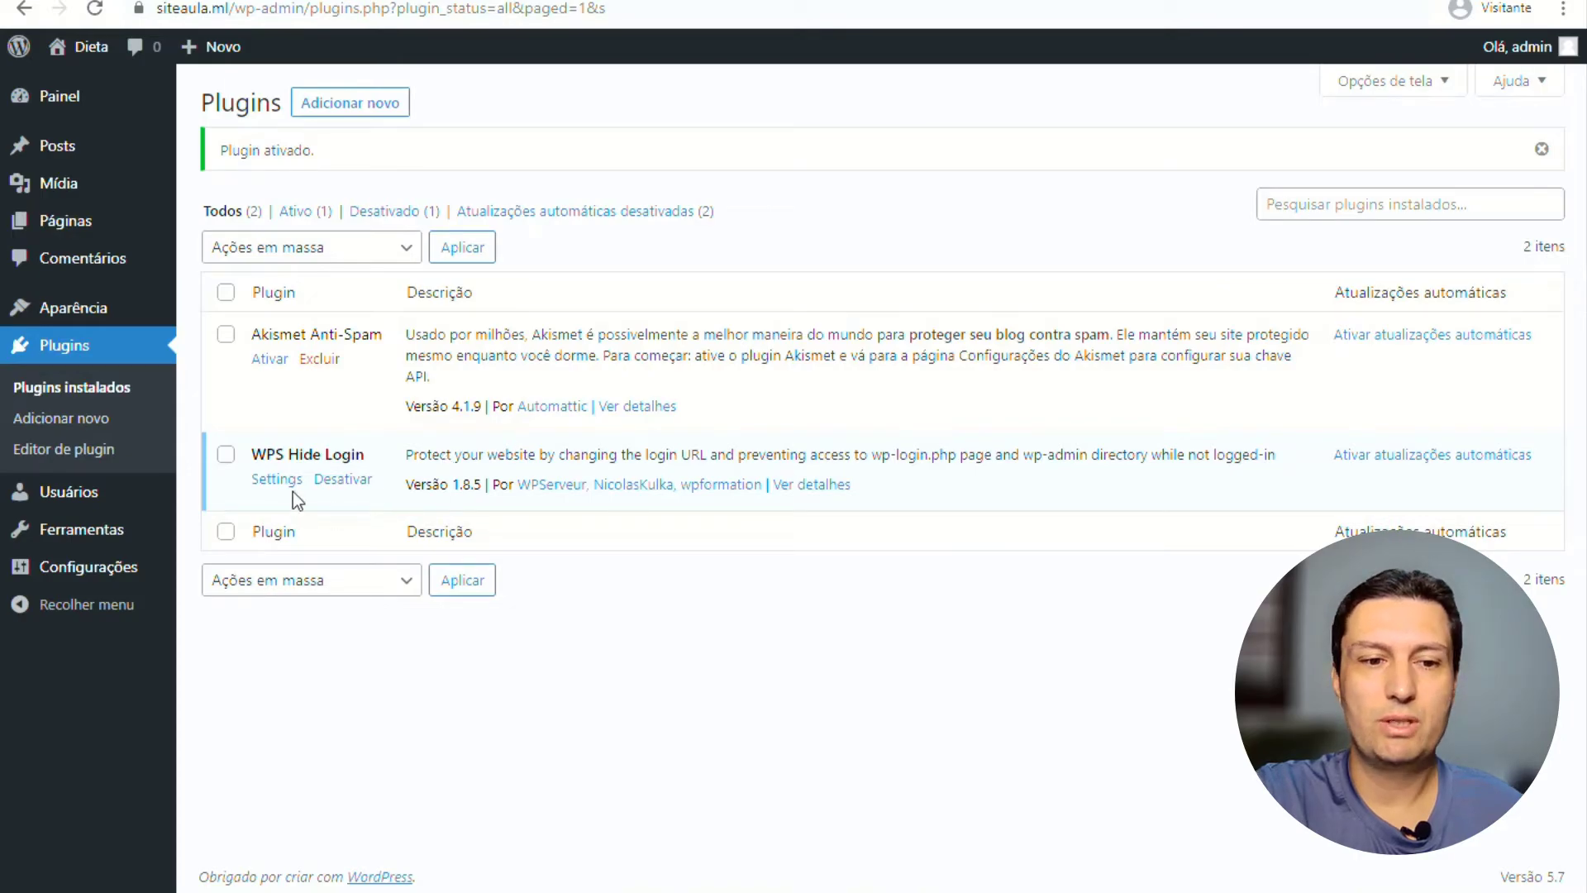
Save WPS Hide Login settings with Login url 'login' and Redirection url '404'.
click(273, 480)
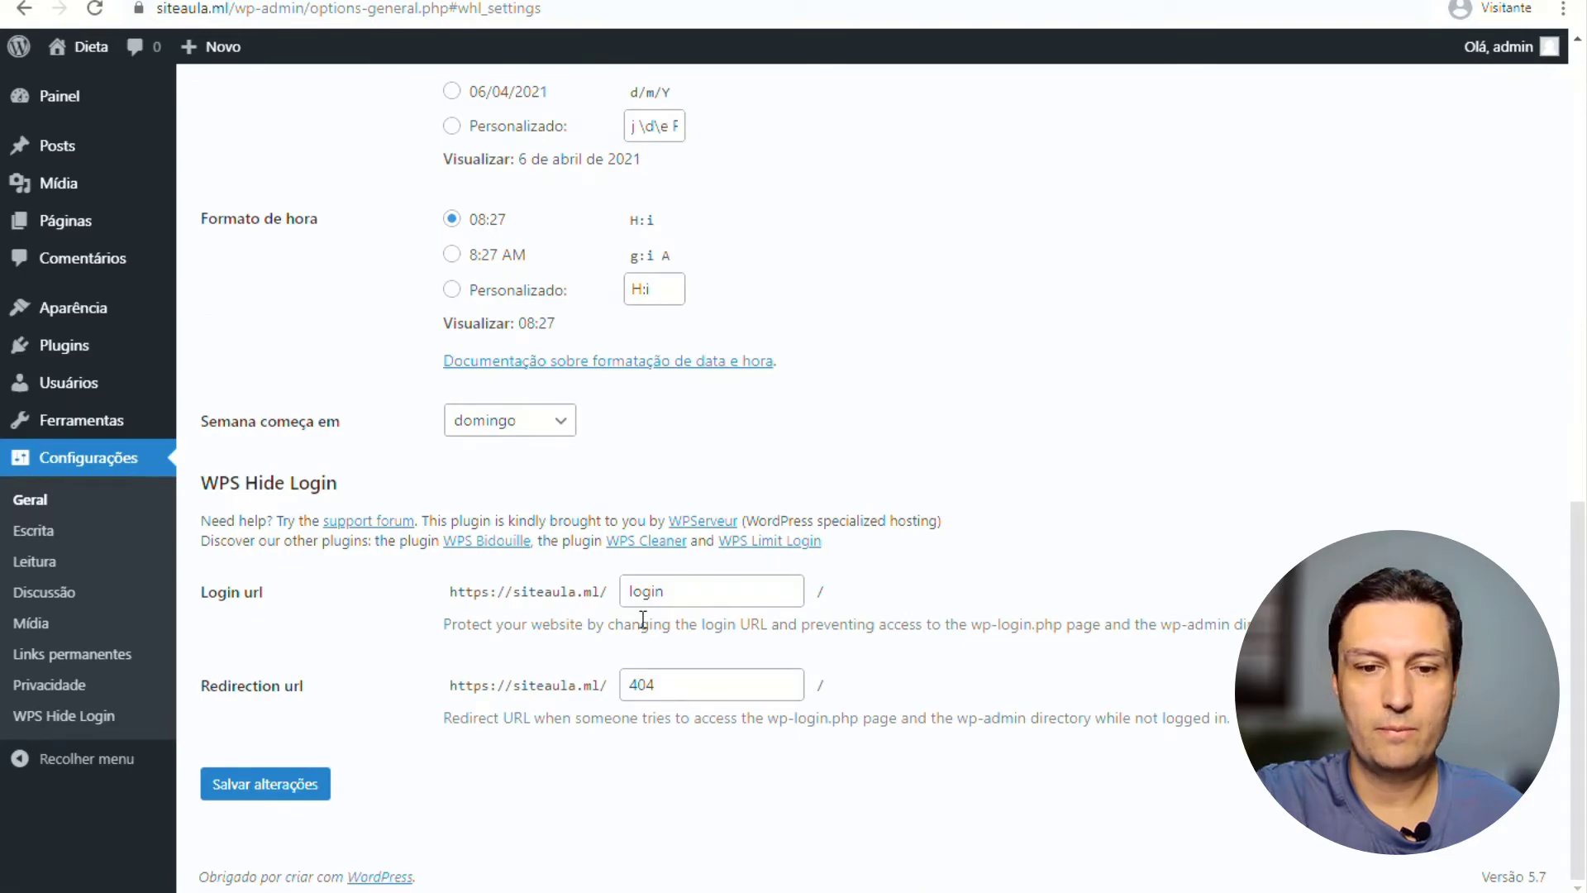
double_click(674, 592)
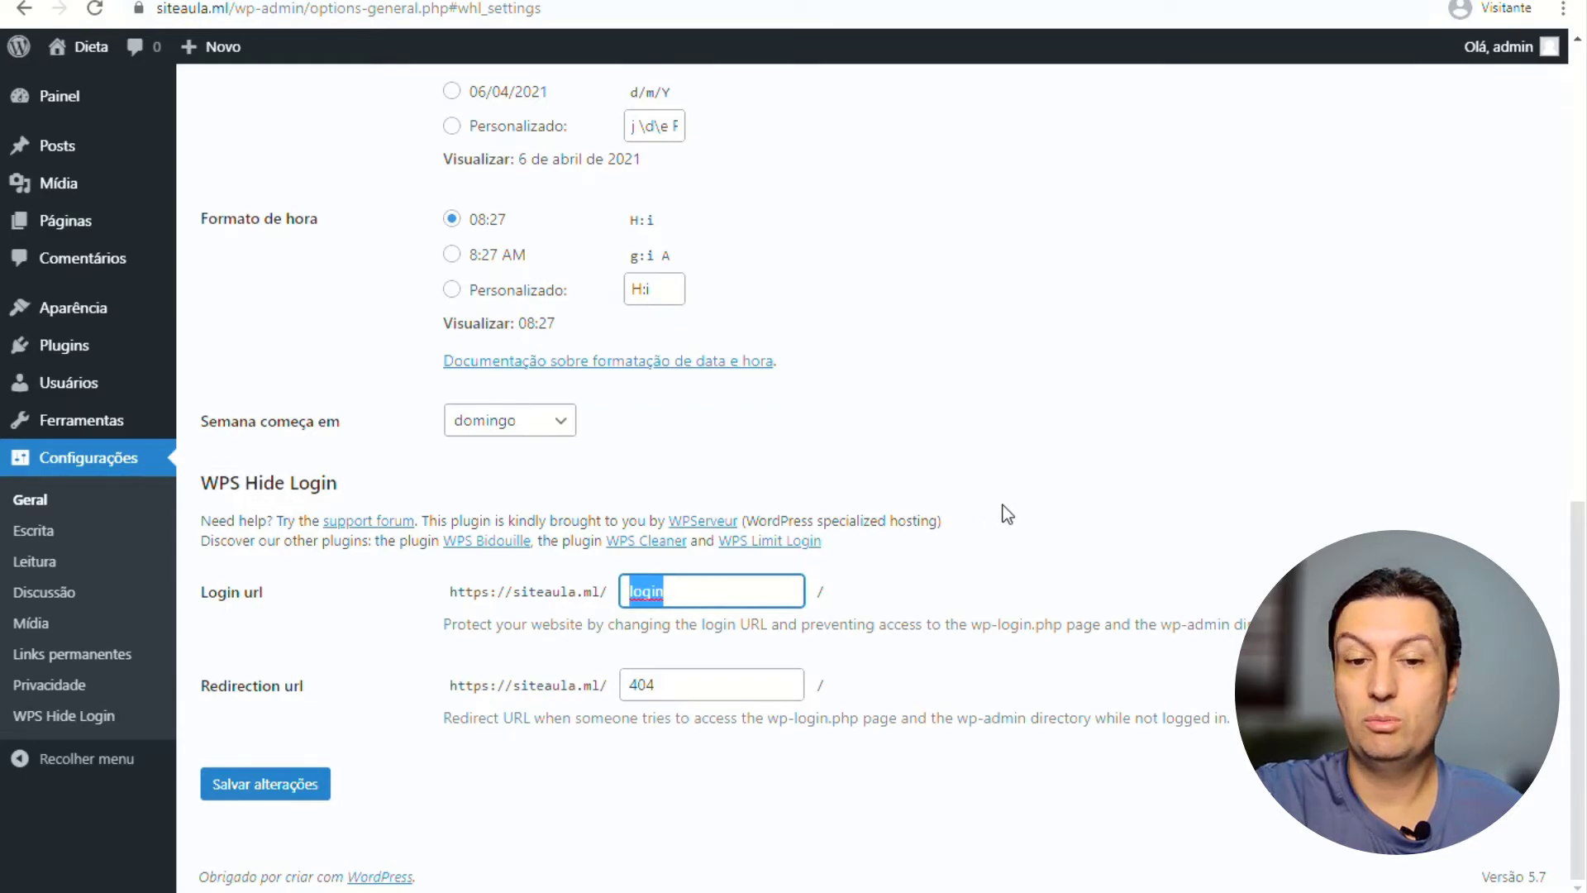
click(743, 590)
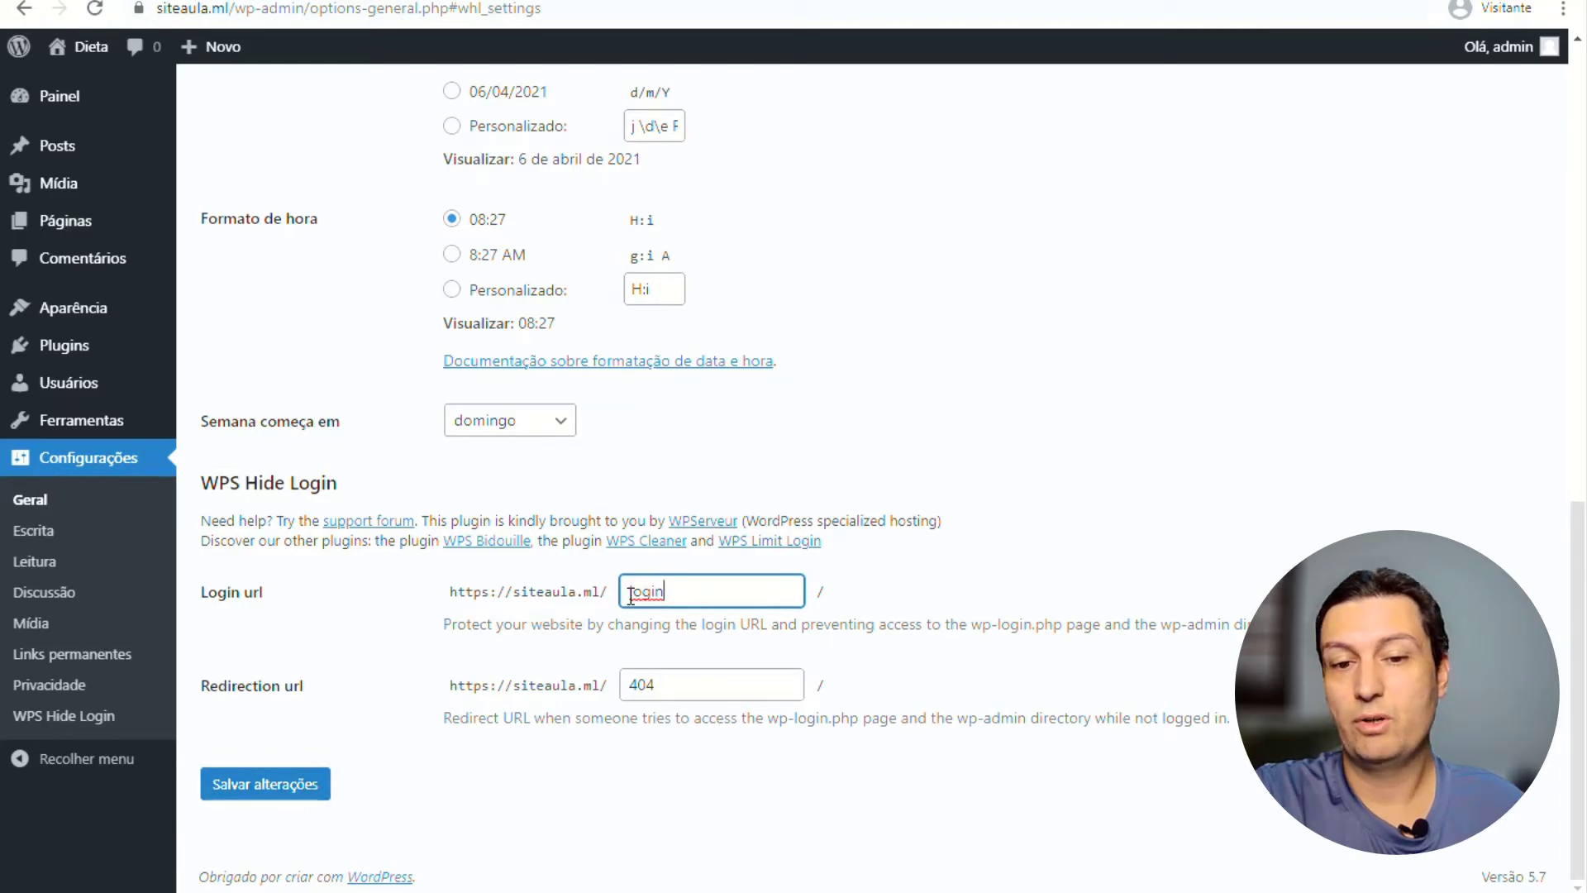
click(277, 787)
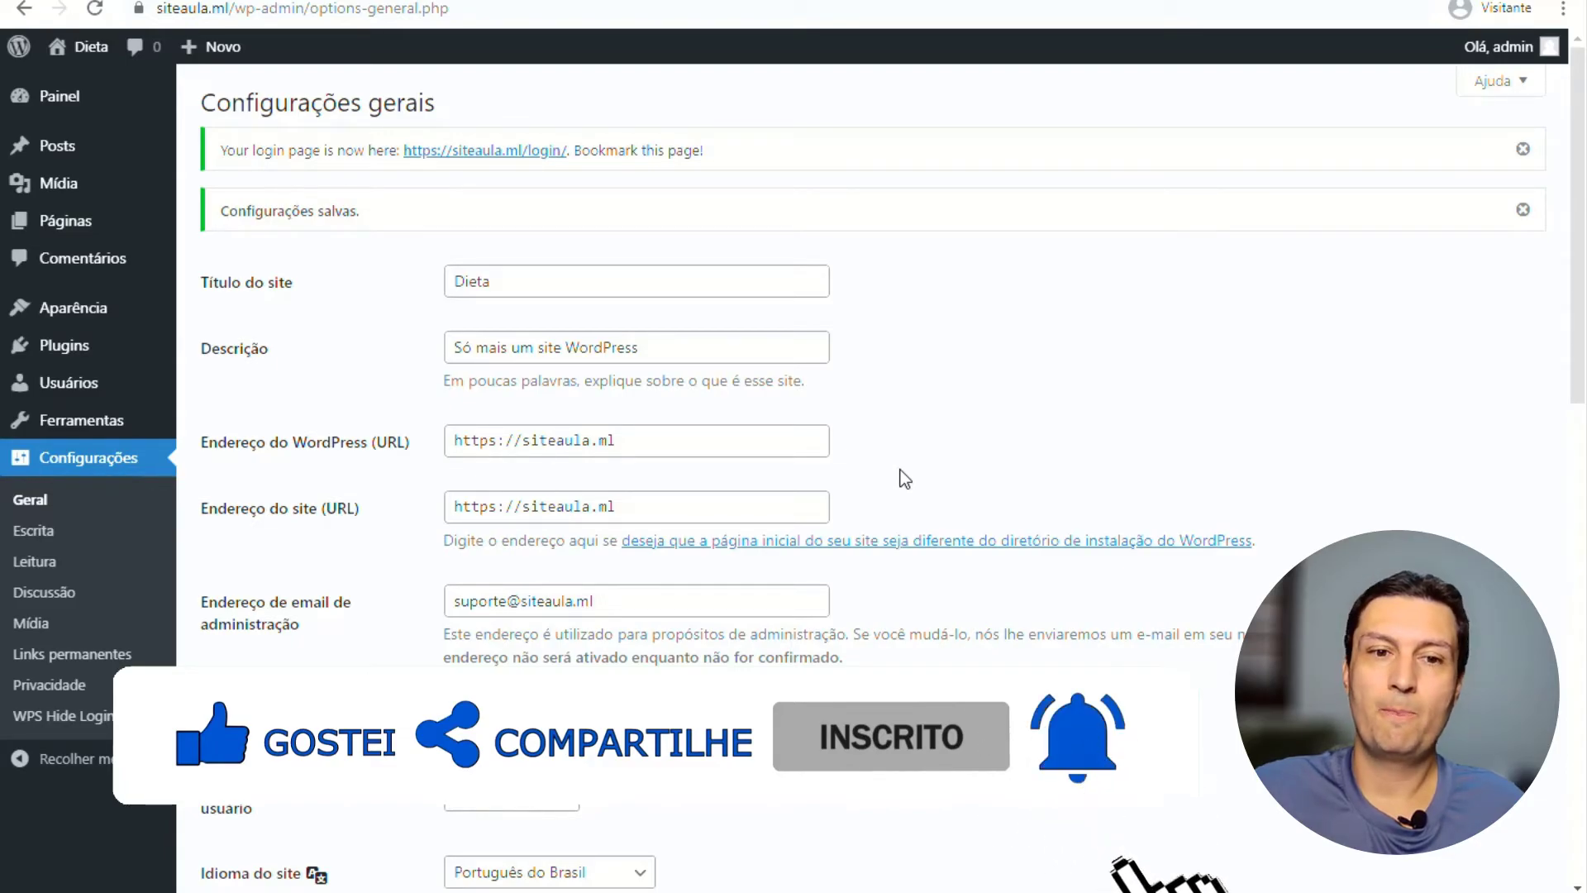
Log out and load the clean siteaula.ml/login/ address to see the sign-in form.
mouse_move(1500, 47)
click(1399, 159)
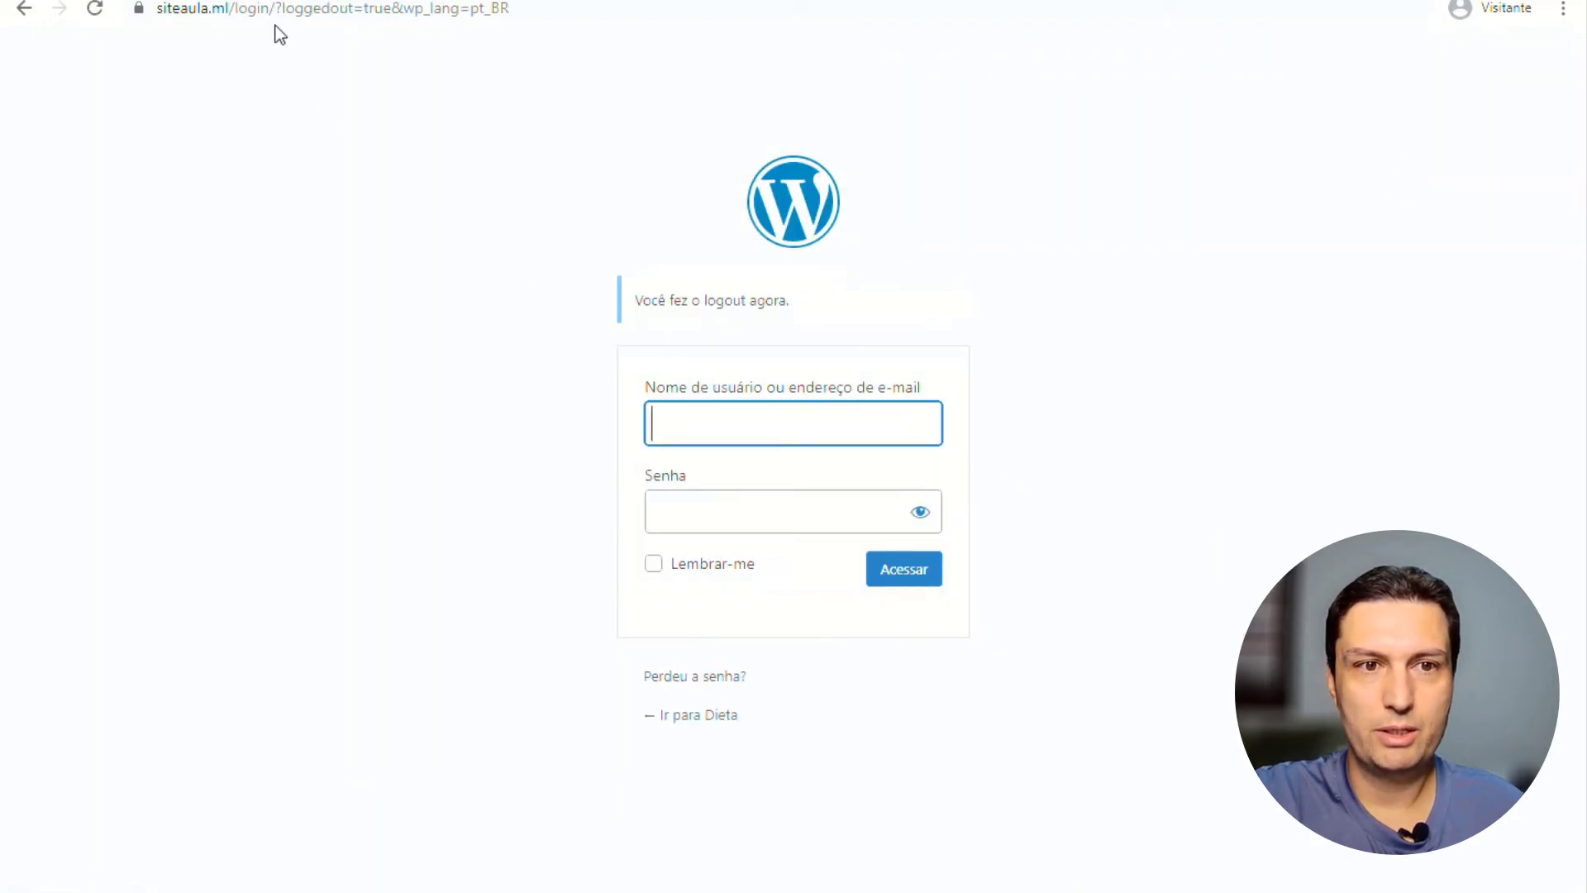
drag(275, 8, 593, 5)
key(BackSpace)
key(Return)
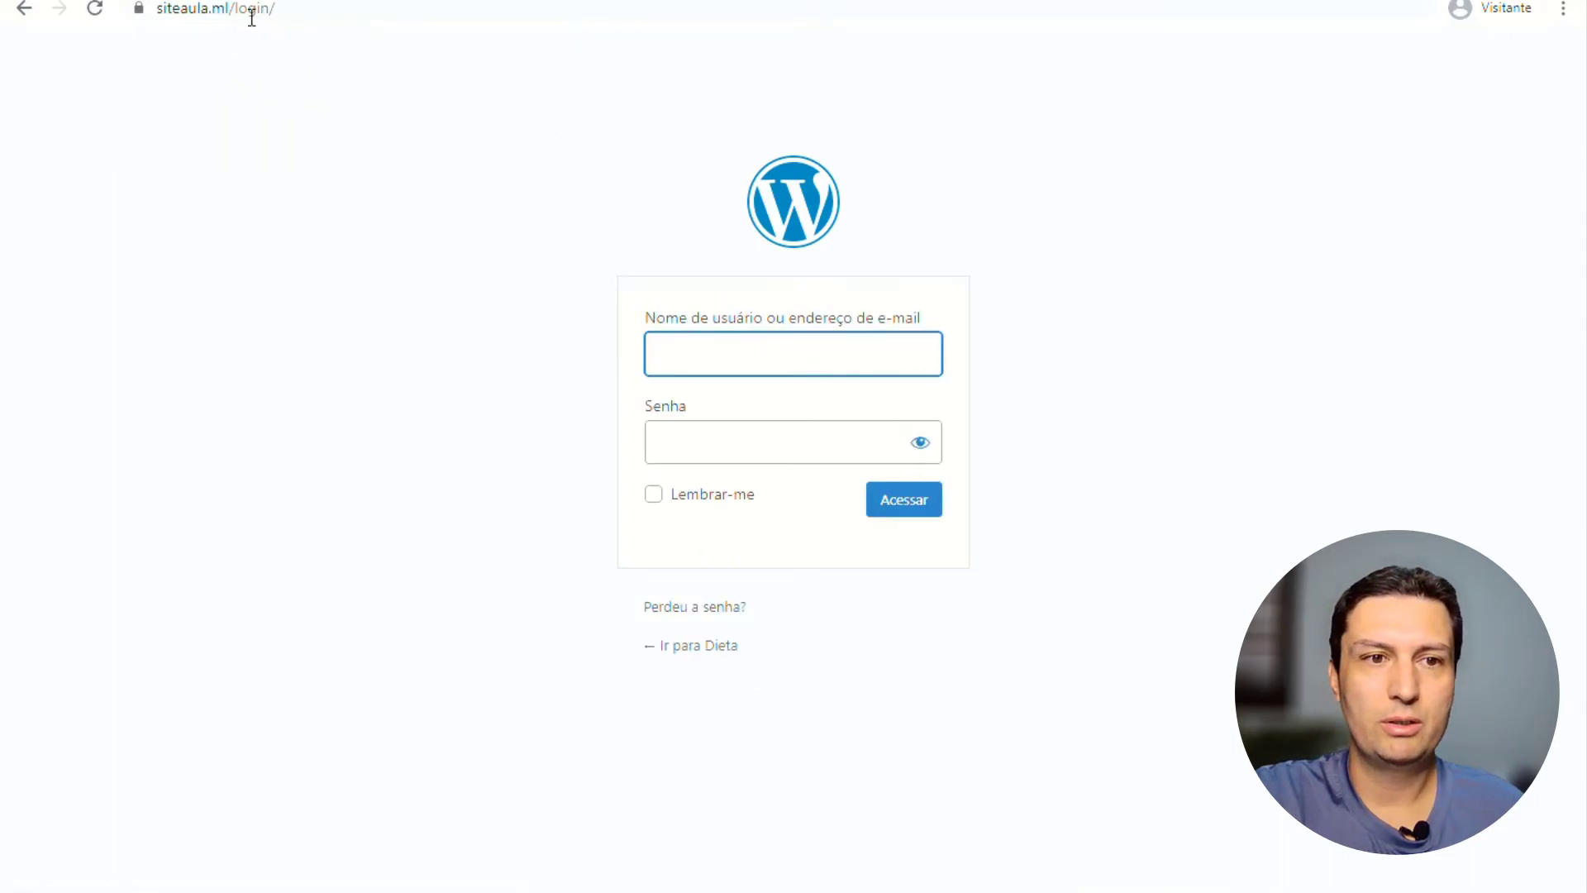
Replace 'login/' in the address bar with 'wp-admin'.
drag(231, 10, 275, 10)
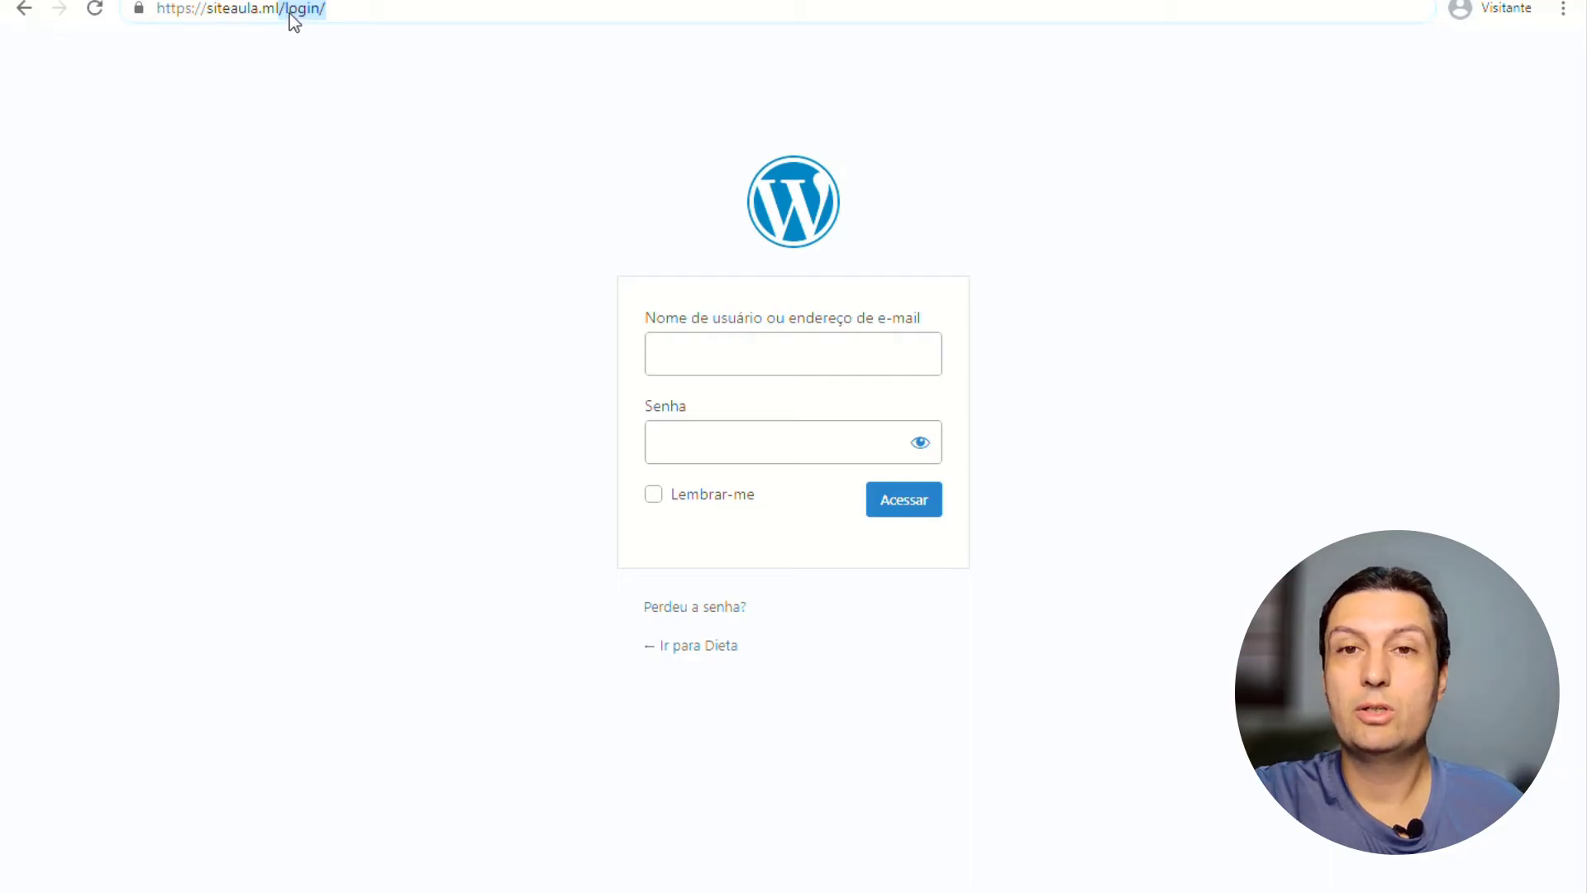
click(323, 109)
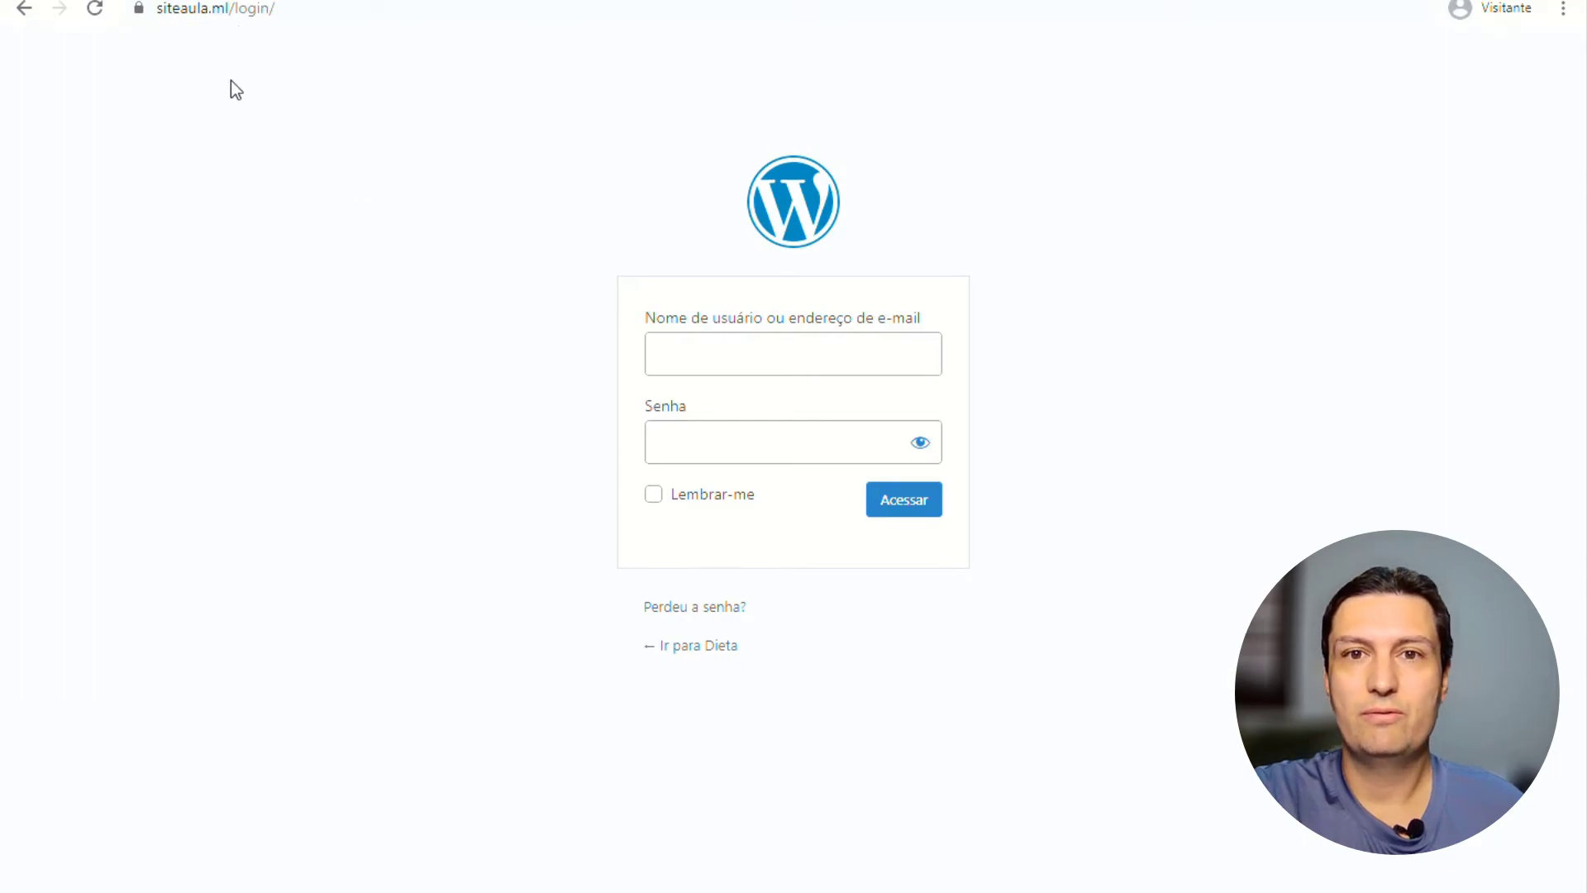
drag(237, 12, 313, 26)
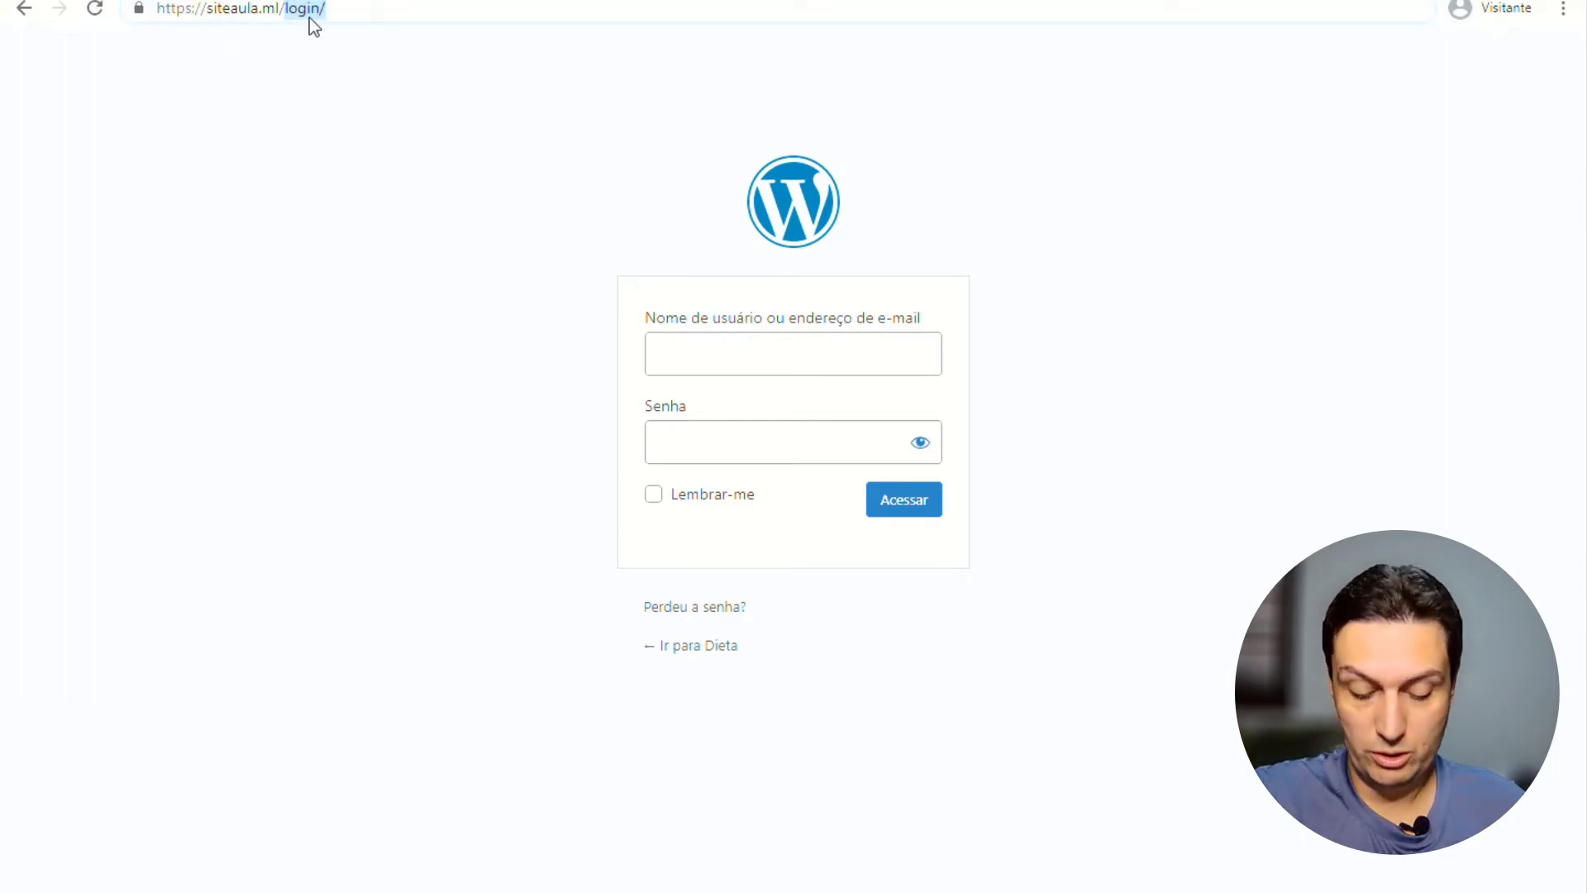
text(wp-admin)
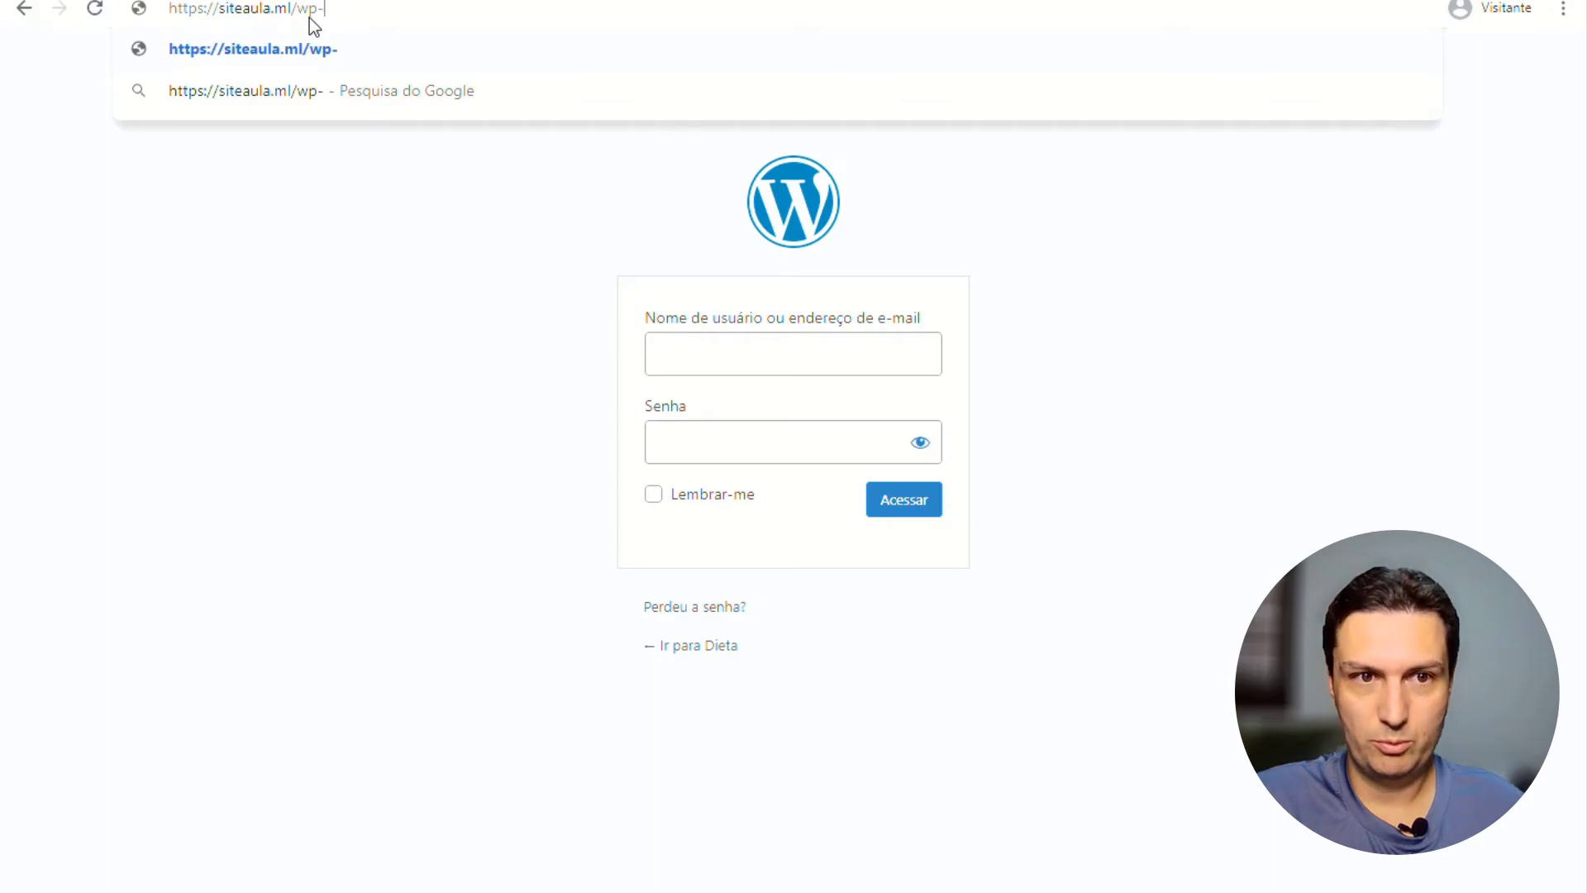
Confirm siteaula.ml/wp-admin gives a 404, then go back and sign in at /login/ as administrator.
key(Return)
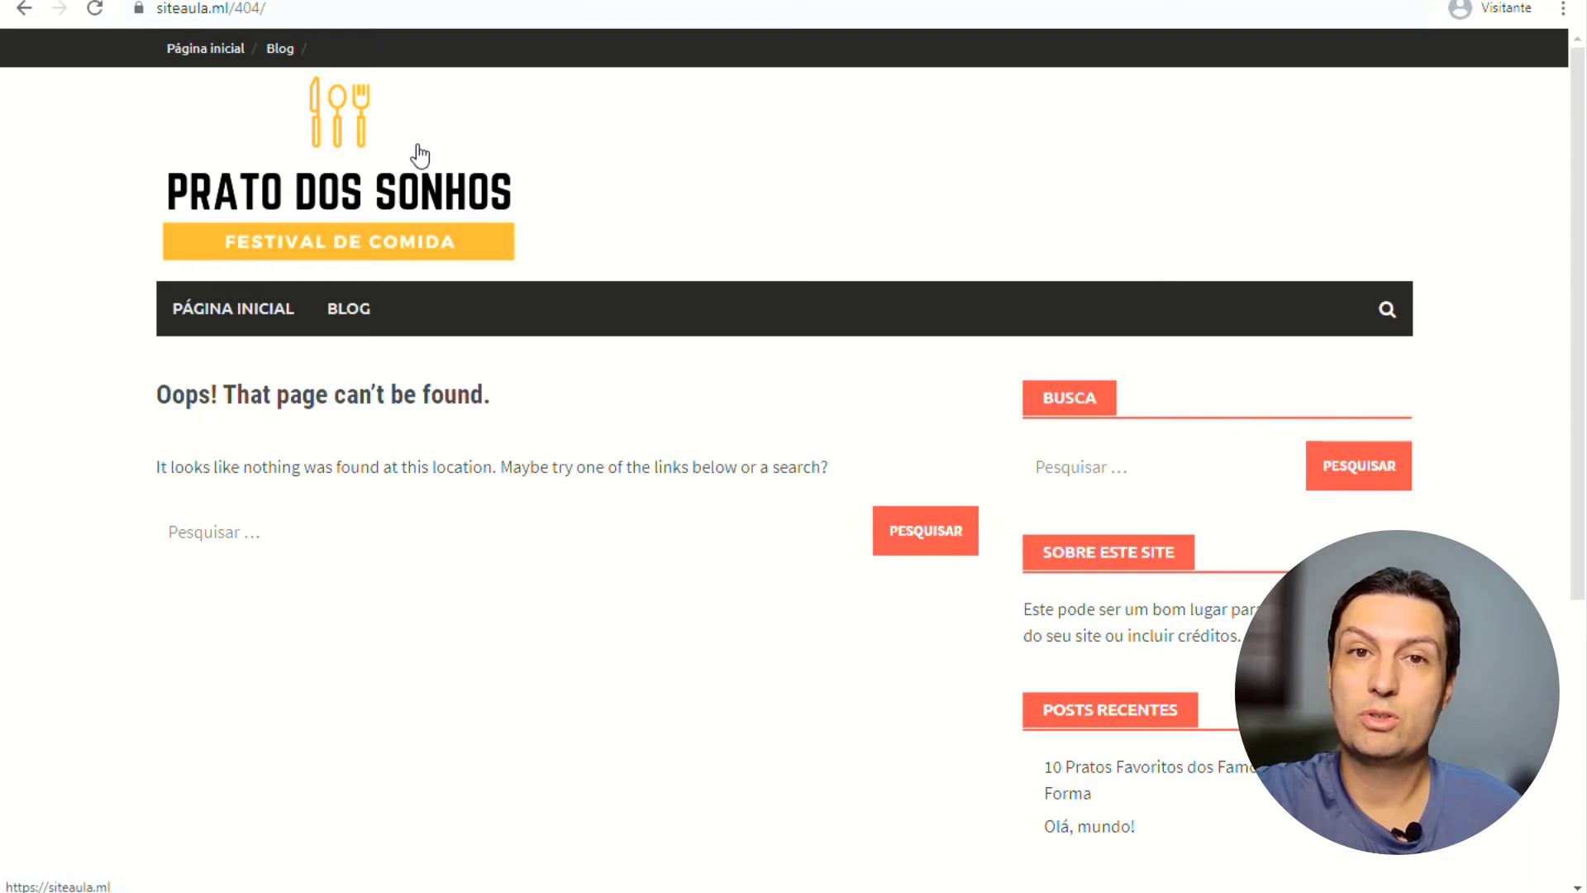
click(24, 8)
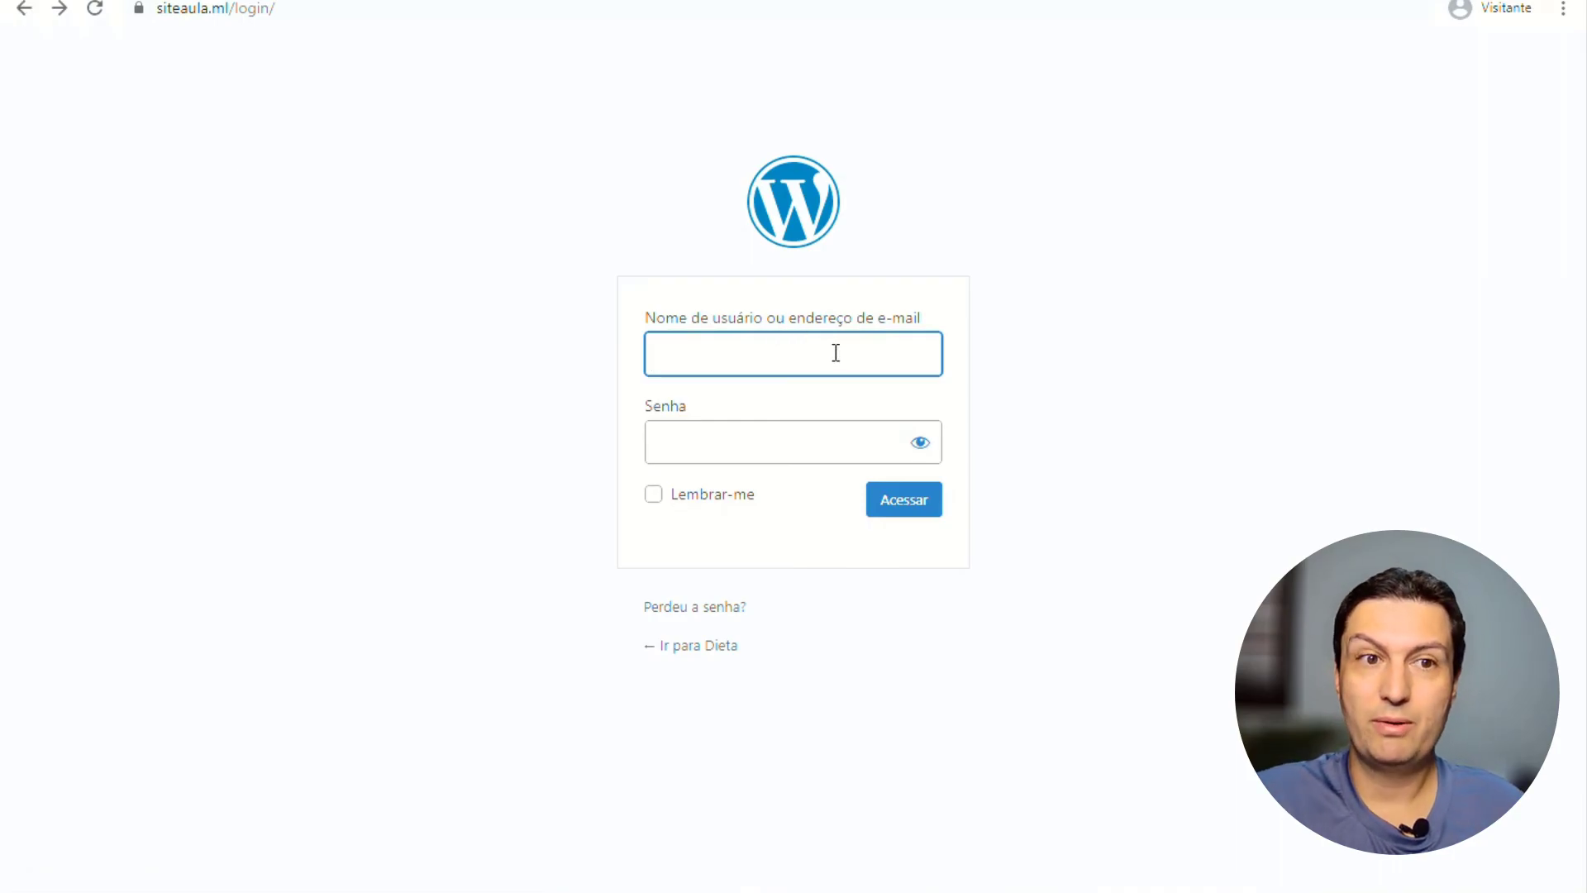
text(admin)
key(Tab)
text(a********)
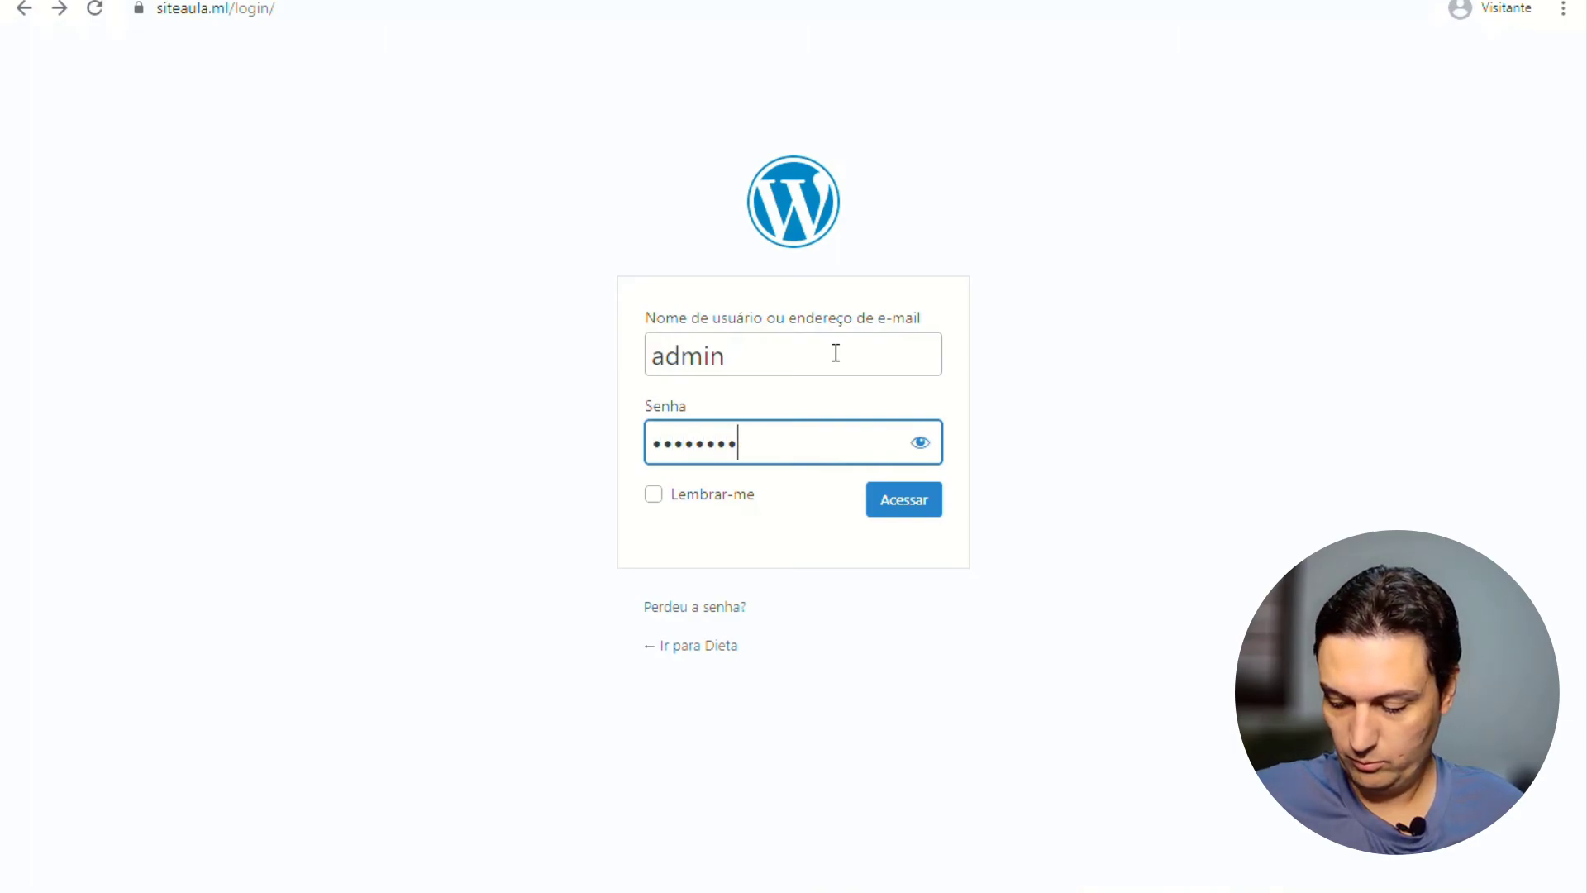
text(*)
key(Return)
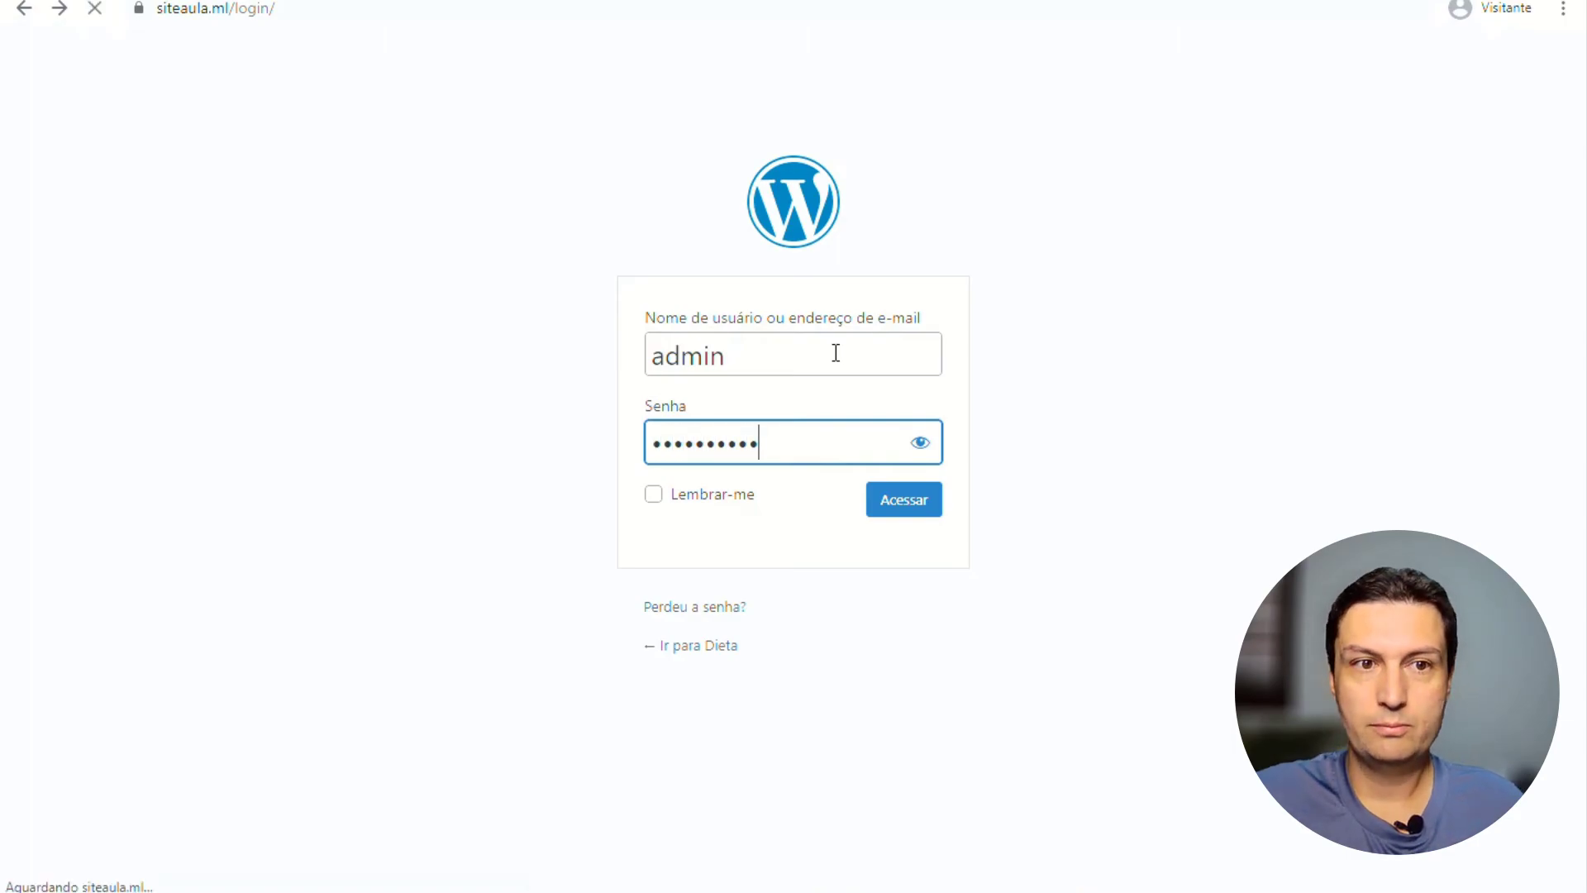